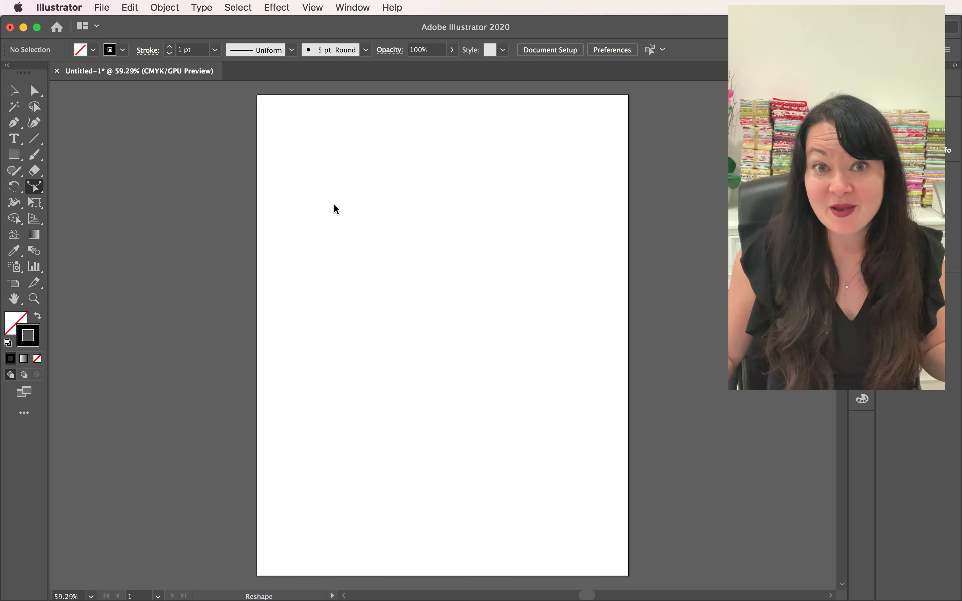
Draw a straight horizontal line across the upper part of the artboard with the Line Segment tool
left_click(34, 140)
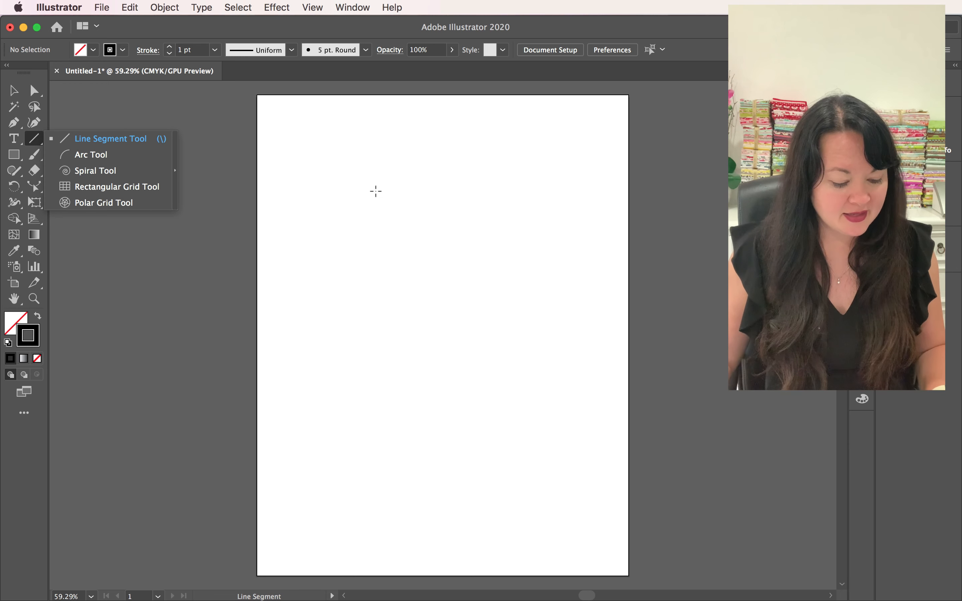
left_click_drag(330, 197, 505, 197)
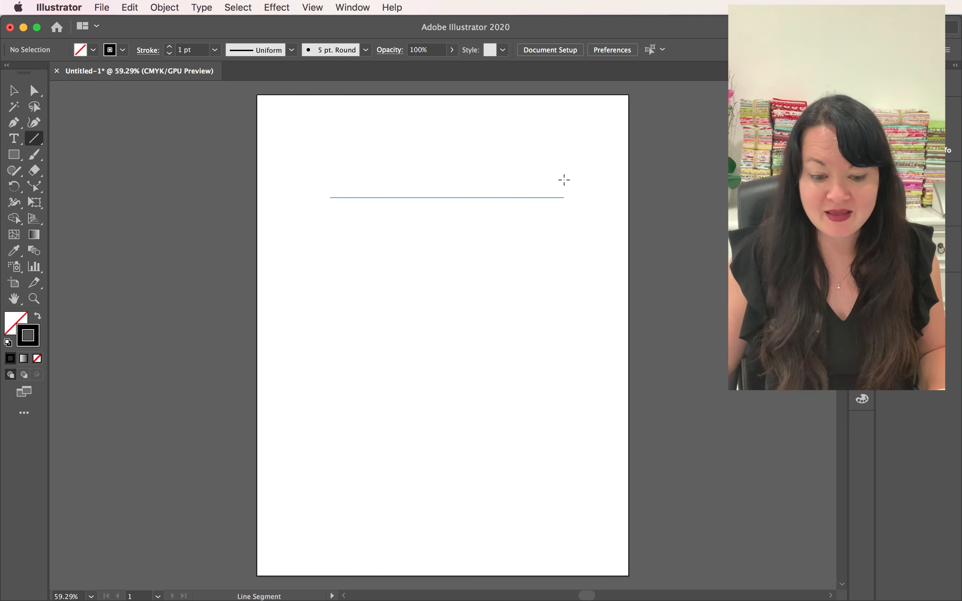
left_click_drag(565, 174, 568, 174)
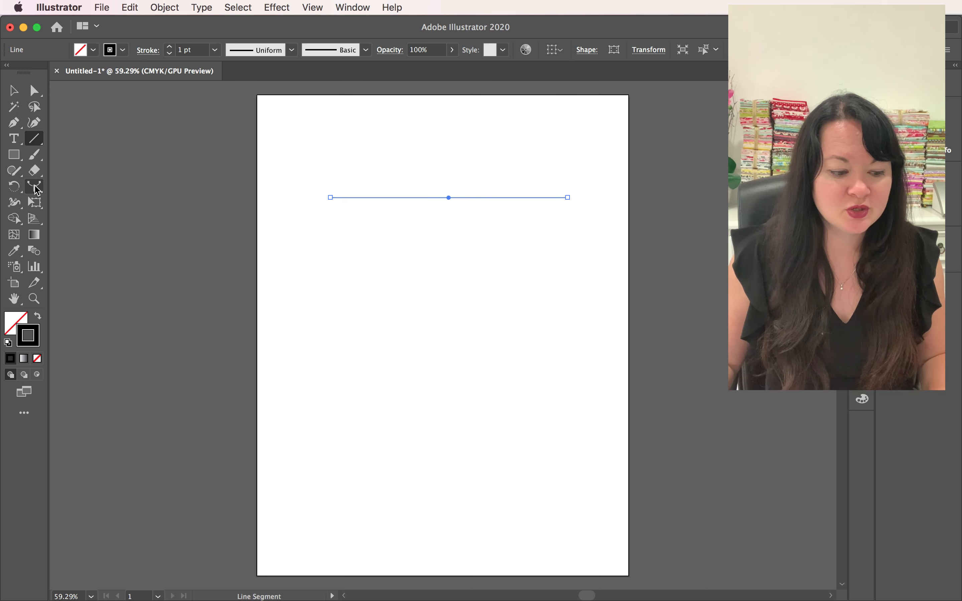
Bend the straight line into a curve with the Reshape tool by pulling a point right of its middle downward, and deselect it
left_click(36, 190)
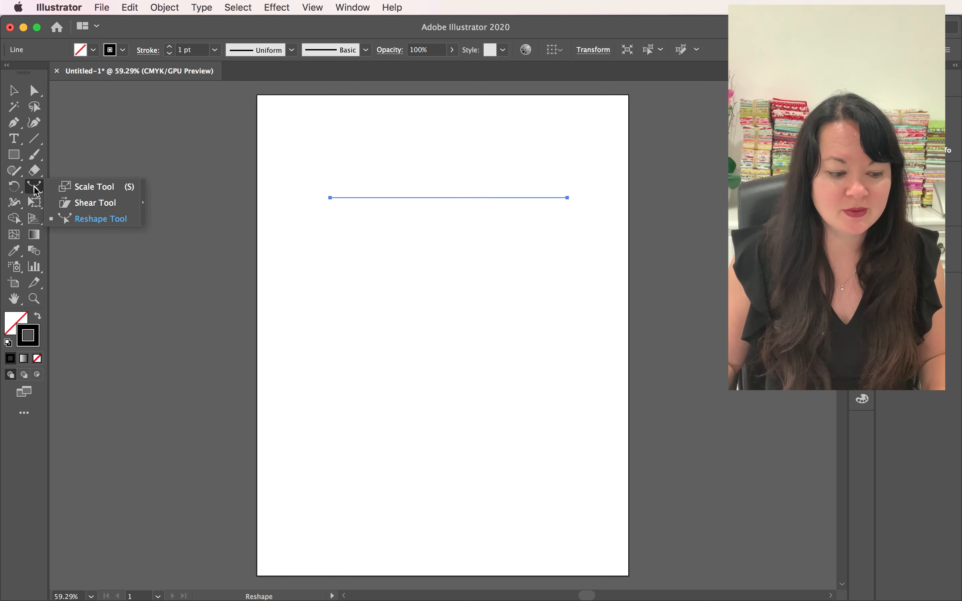
left_click(99, 187)
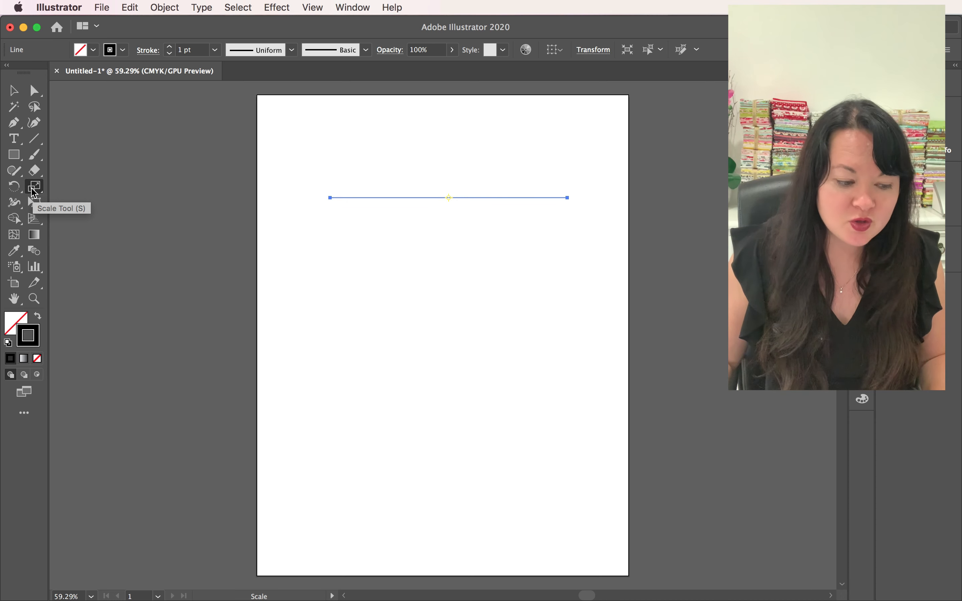
left_click(42, 192)
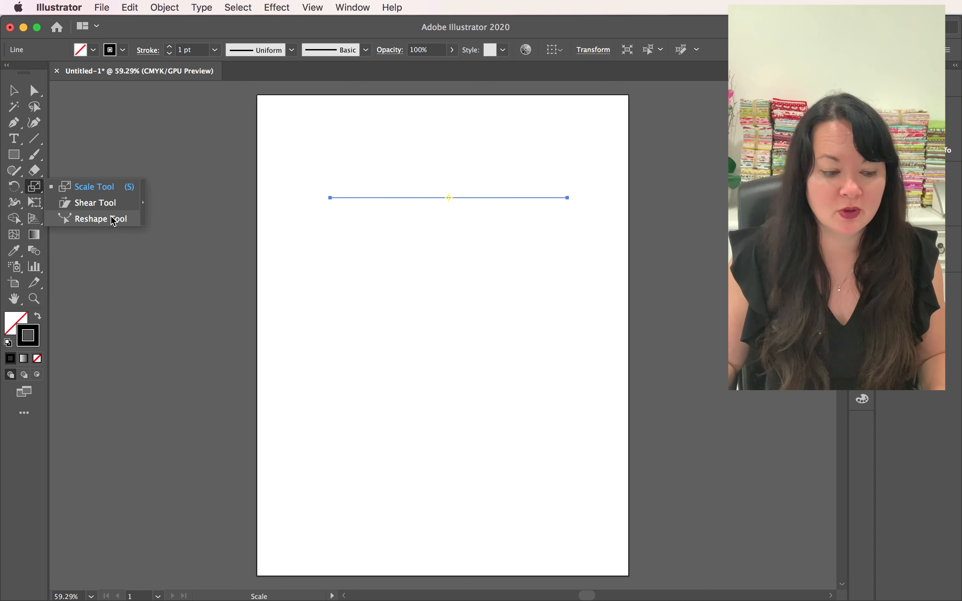
left_click(101, 219)
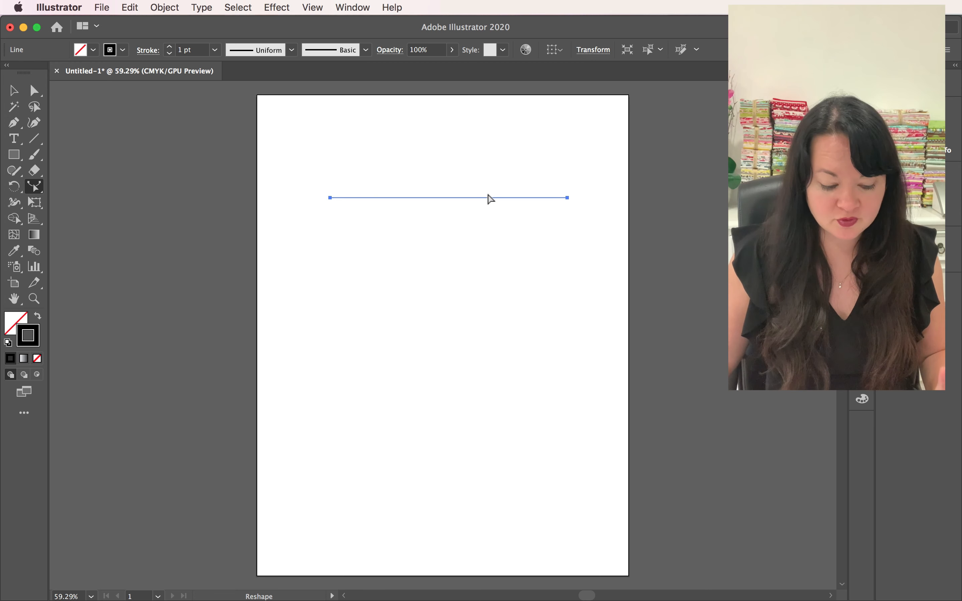
left_click_drag(501, 198, 523, 235)
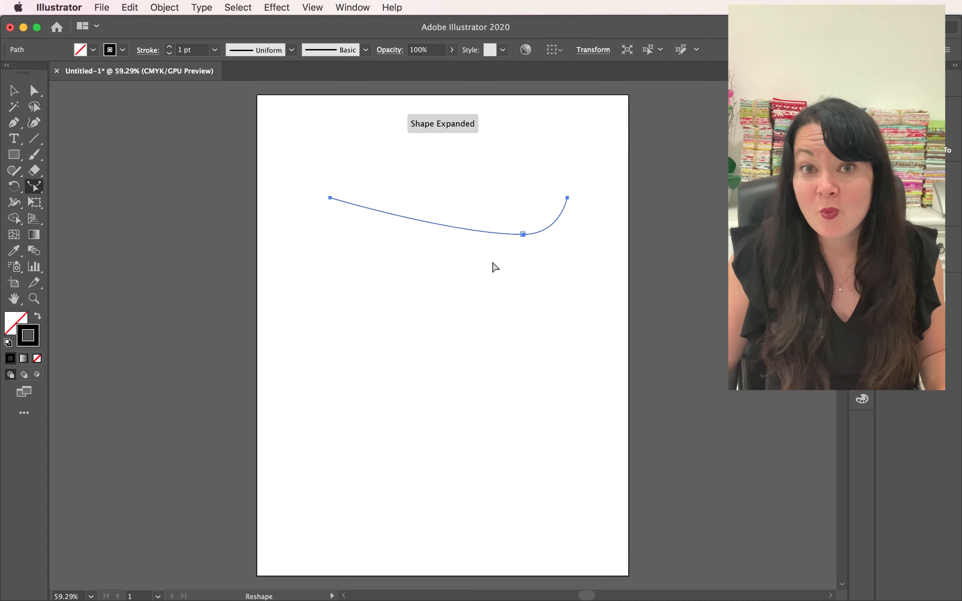
left_click(14, 90)
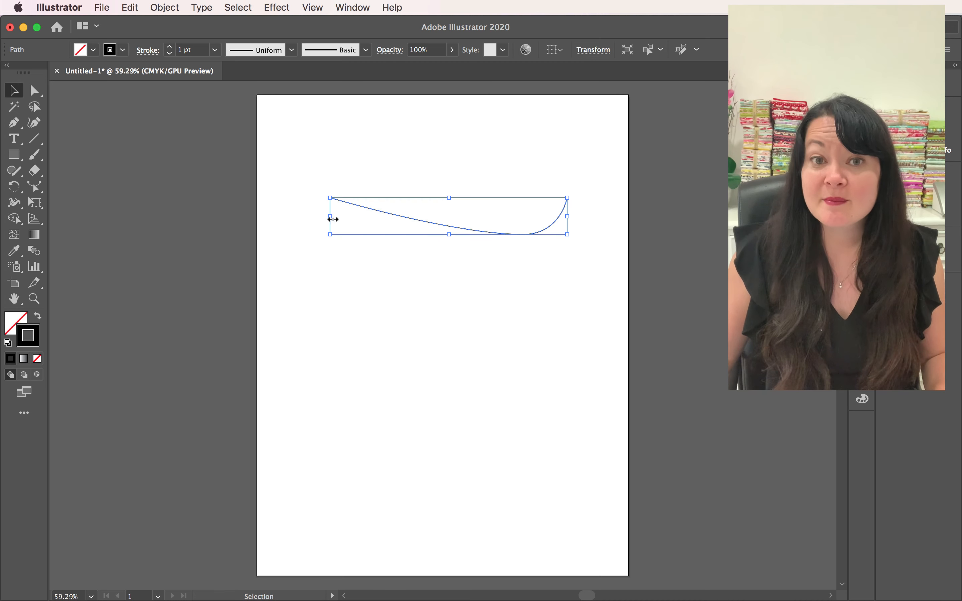
left_click(360, 246)
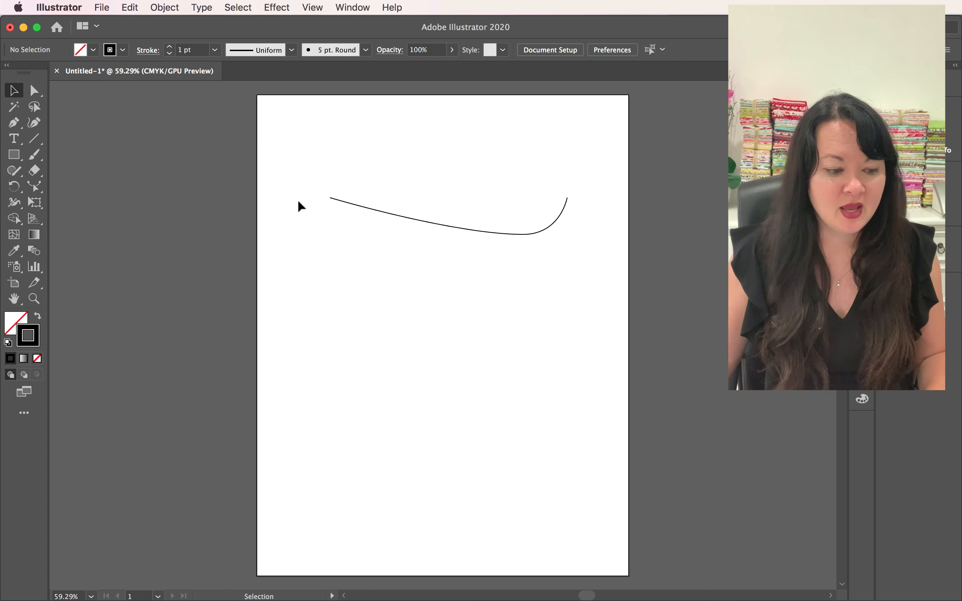
Draw a freehand swirl below the curve with the Pencil tool, with a large spiral at its left end and a small one at its right
left_click(37, 146)
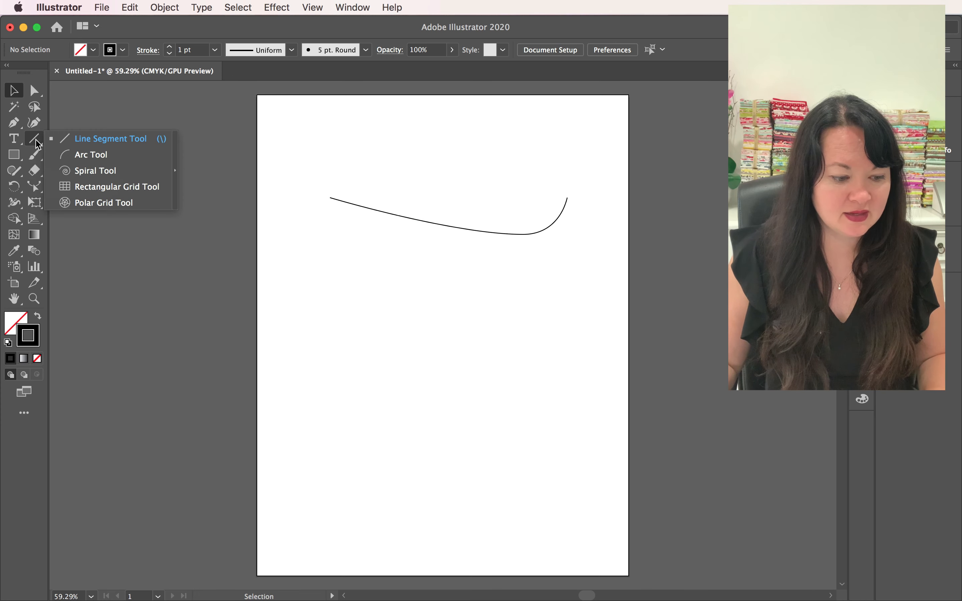
left_click(15, 138)
left_click(15, 126)
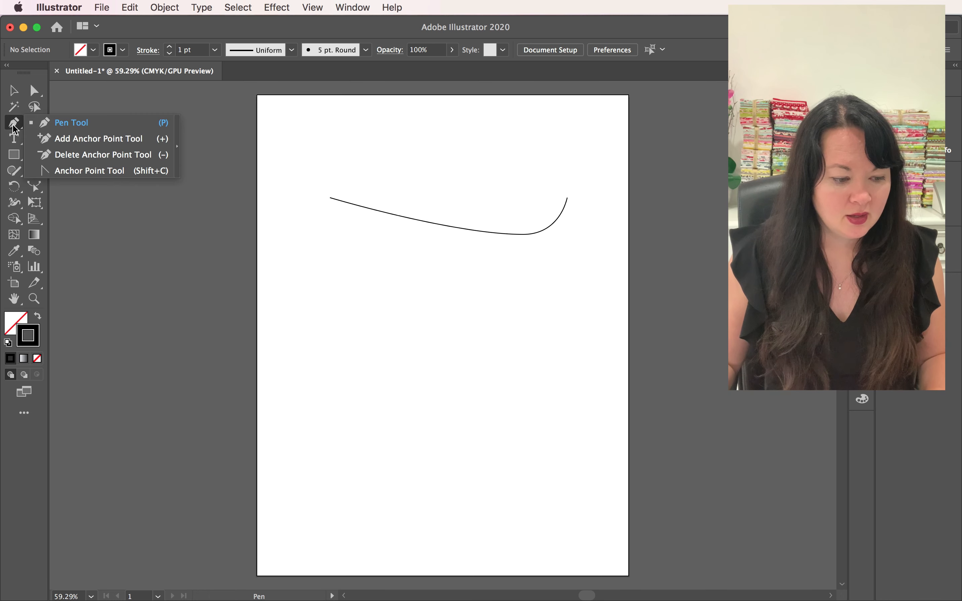
left_click(37, 156)
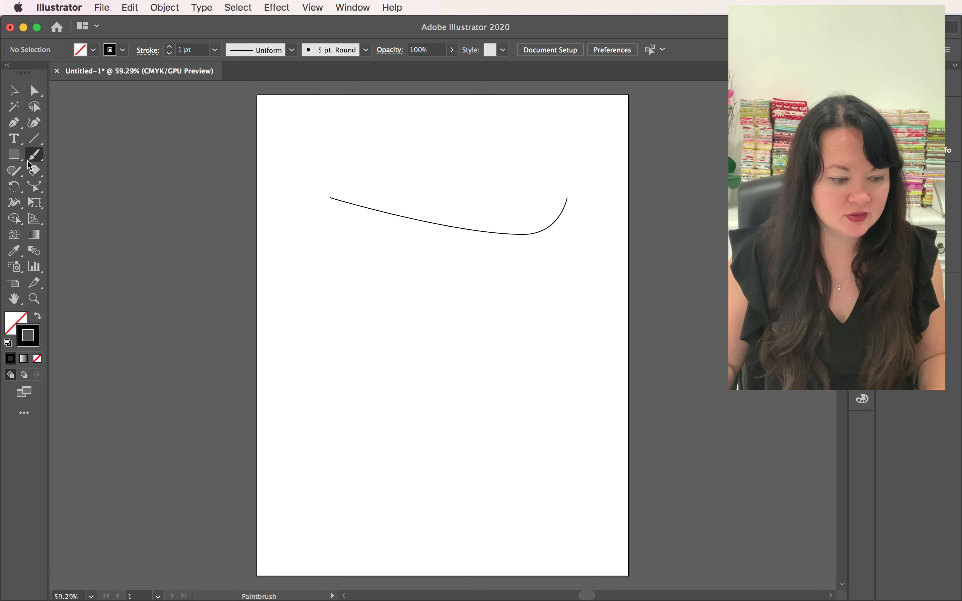
left_click(17, 171)
left_click(17, 171)
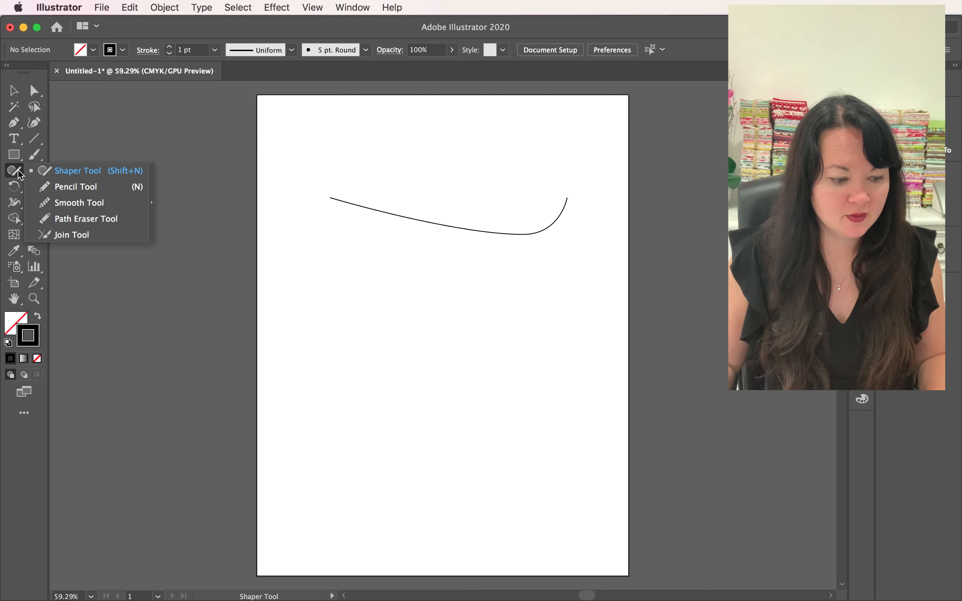
left_click(88, 191)
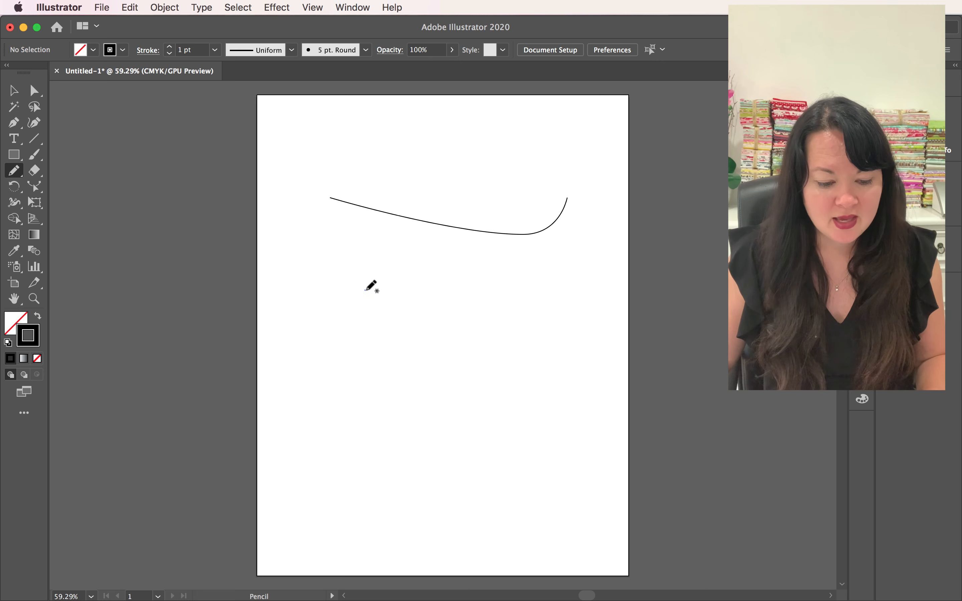
mouse_move(365, 291)
left_mouse_down()
mouse_move(346, 297)
mouse_move(348, 282)
mouse_move(375, 272)
mouse_move(392, 283)
mouse_move(396, 304)
mouse_move(385, 320)
mouse_move(362, 332)
mouse_move(337, 324)
mouse_move(321, 288)
mouse_move(334, 258)
mouse_move(370, 248)
mouse_move(478, 284)
mouse_move(510, 292)
mouse_move(513, 270)
left_mouse_up()
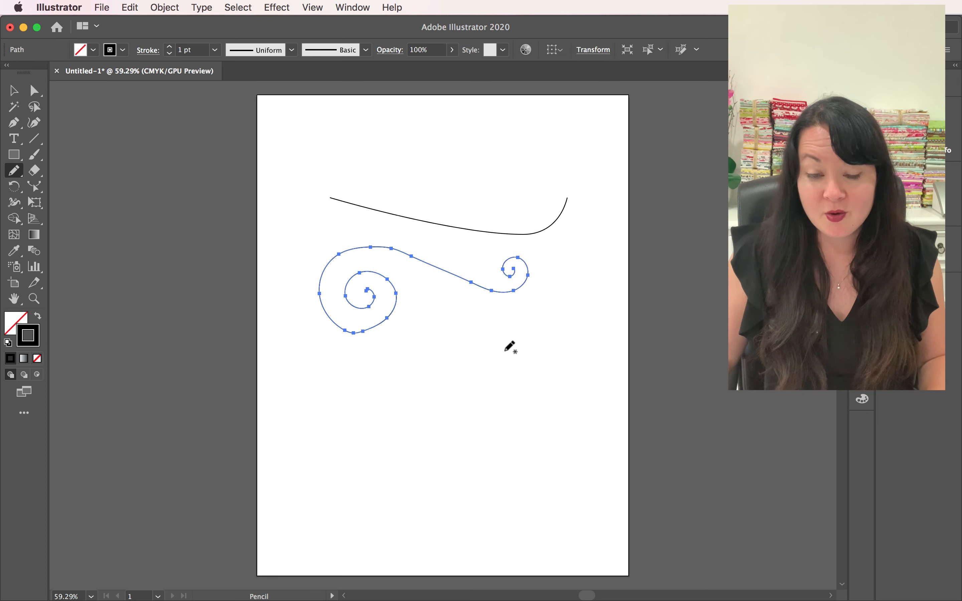
Adjust the swirl with the Reshape tool, pulling the large spiral's upper and inner curves and slightly widening the small spiral
left_click(35, 190)
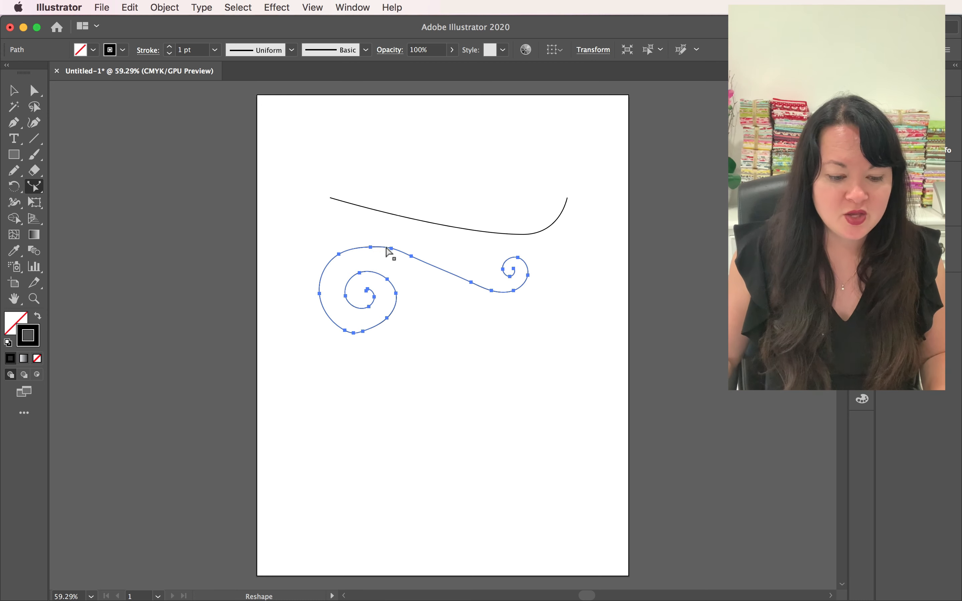
mouse_move(392, 250)
left_mouse_down()
mouse_move(370, 247)
mouse_move(372, 237)
left_mouse_up()
left_click(392, 315)
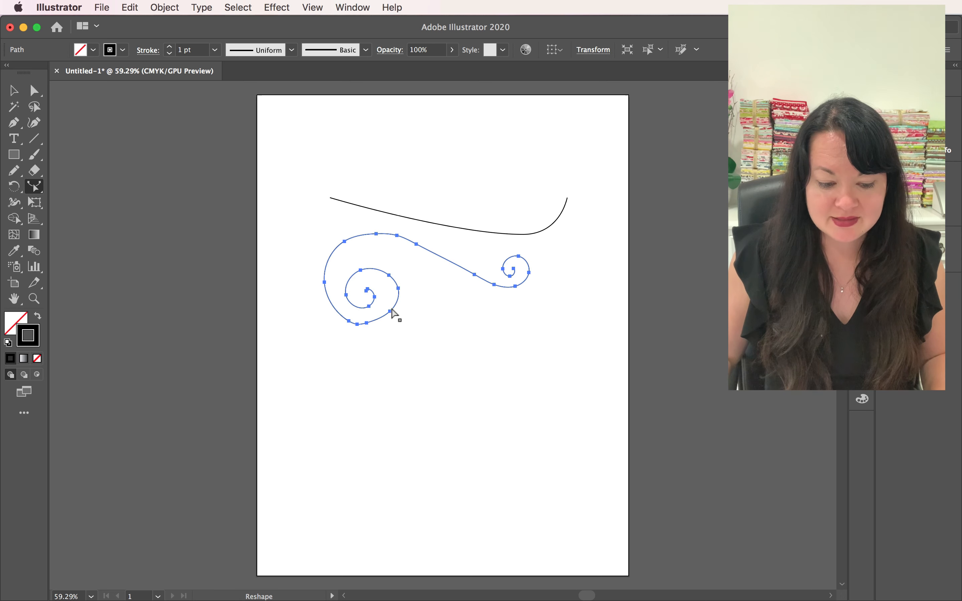
left_click_drag(394, 319, 362, 311)
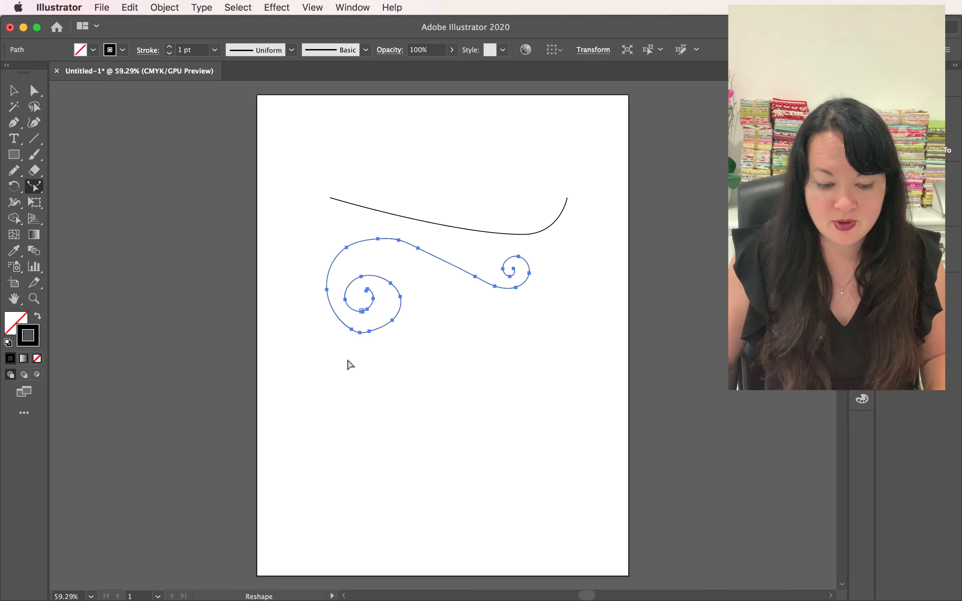
left_click(517, 292)
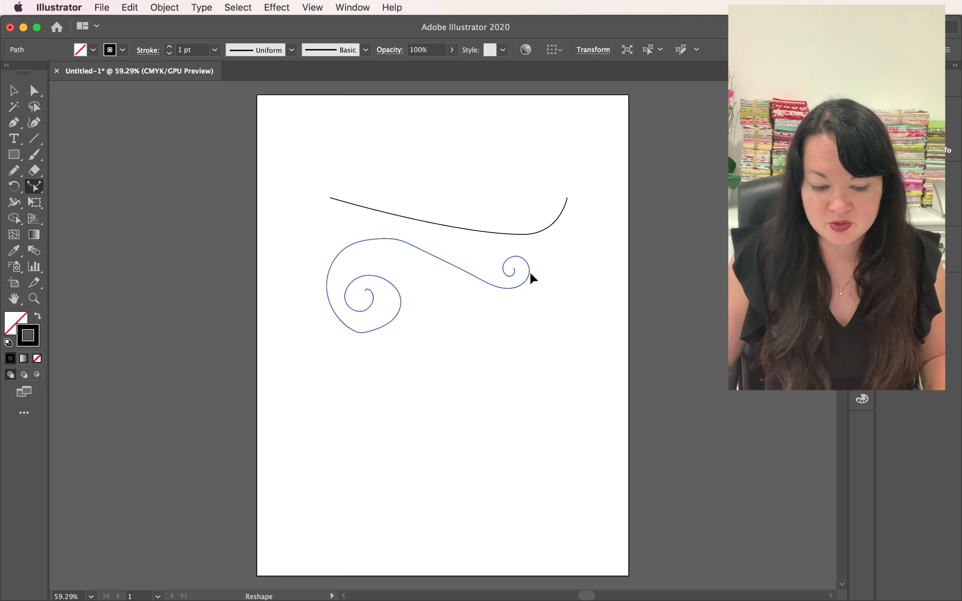
left_click_drag(529, 273, 541, 274)
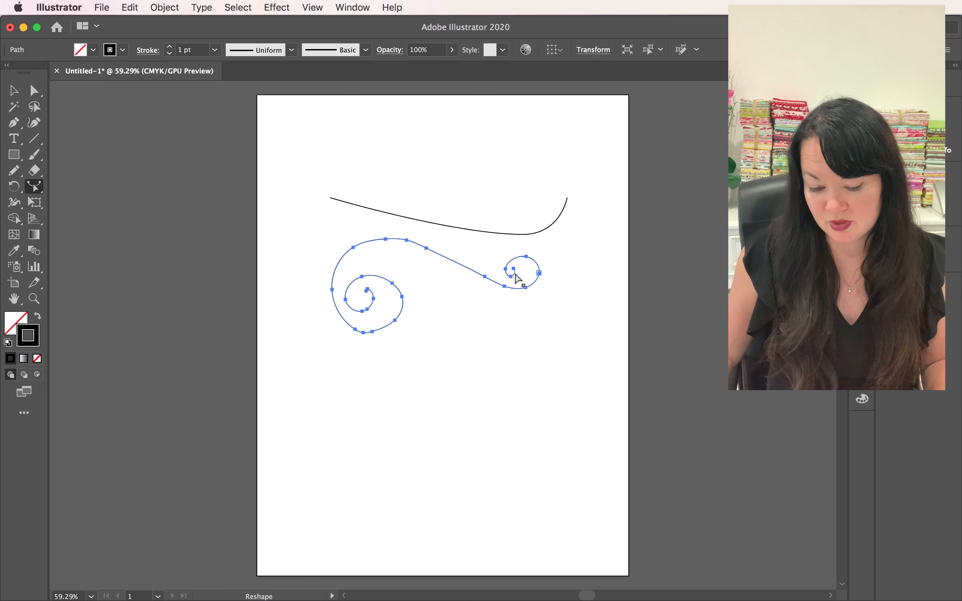
mouse_move(539, 274)
left_mouse_down()
mouse_move(519, 274)
mouse_move(550, 274)
mouse_move(534, 275)
left_mouse_up()
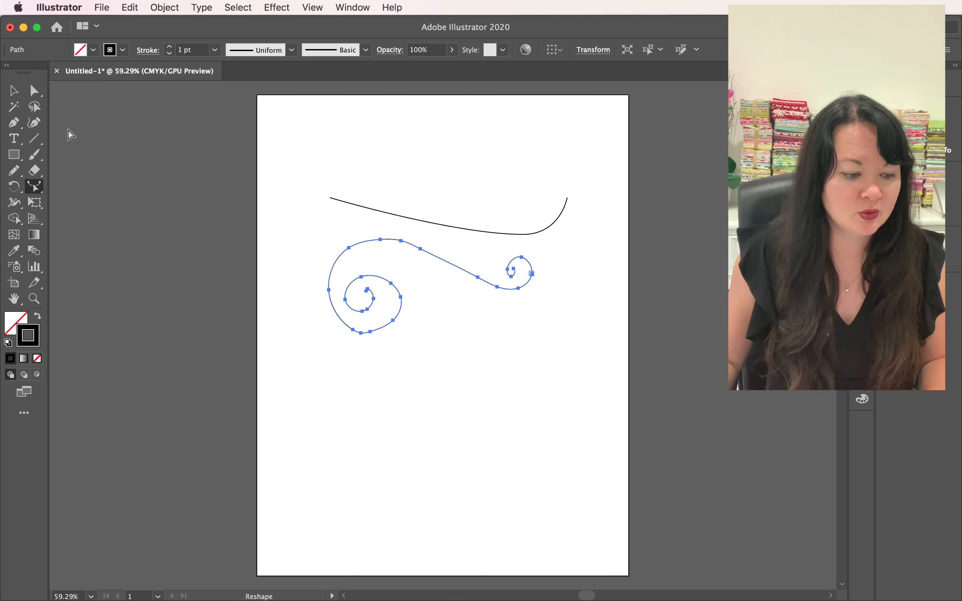
Even out the swirl's spirals and connecting curve with the Smooth tool, and deselect the path
left_click(14, 171)
left_click(15, 172)
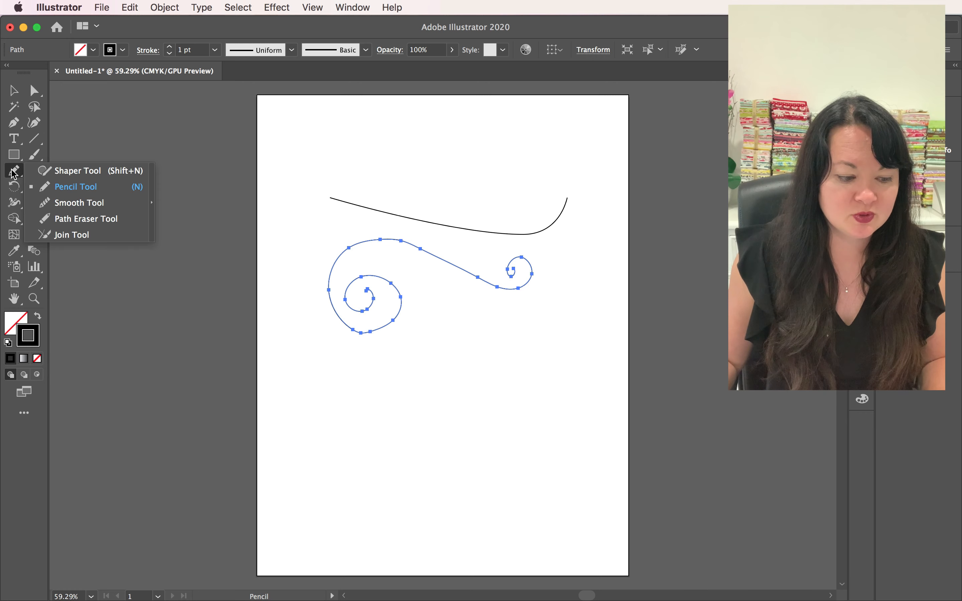
left_click(73, 203)
mouse_move(350, 250)
left_mouse_down()
mouse_move(446, 236)
mouse_move(399, 243)
left_mouse_up()
left_click_drag(485, 278, 562, 281)
left_click_drag(366, 290, 353, 330)
mouse_move(414, 243)
left_mouse_down()
mouse_move(467, 273)
mouse_move(508, 257)
left_mouse_up()
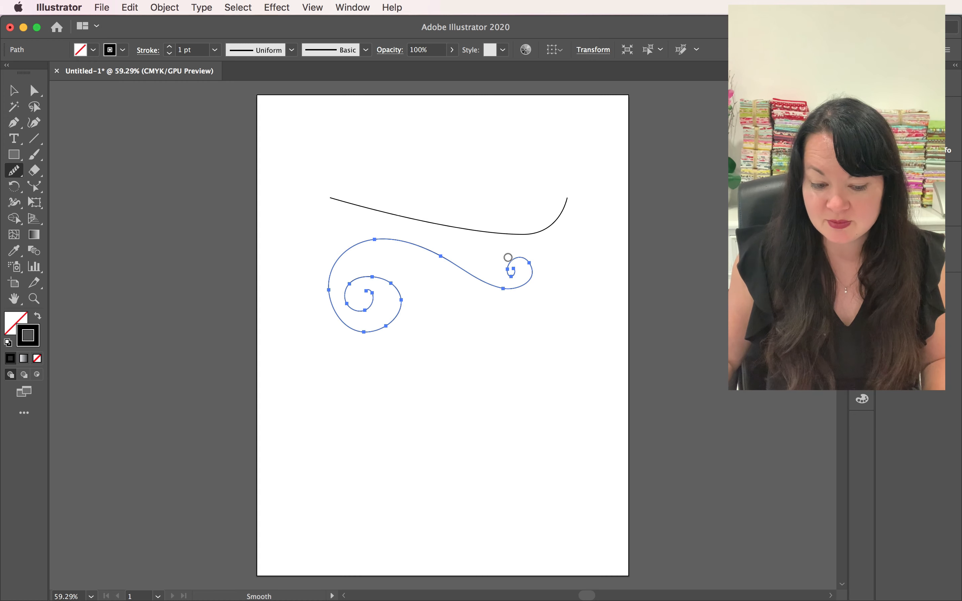
left_click(14, 91)
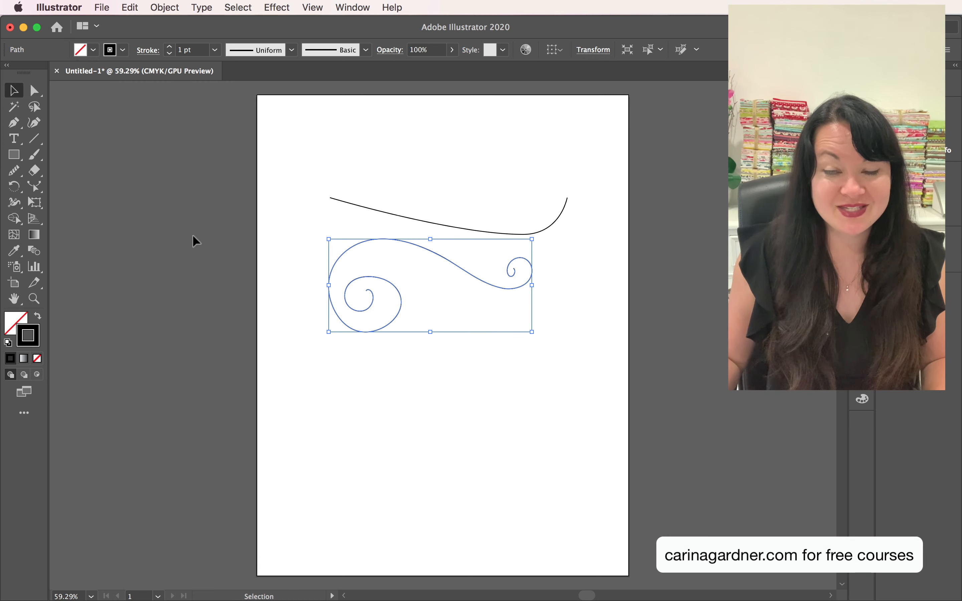
left_click(558, 251)
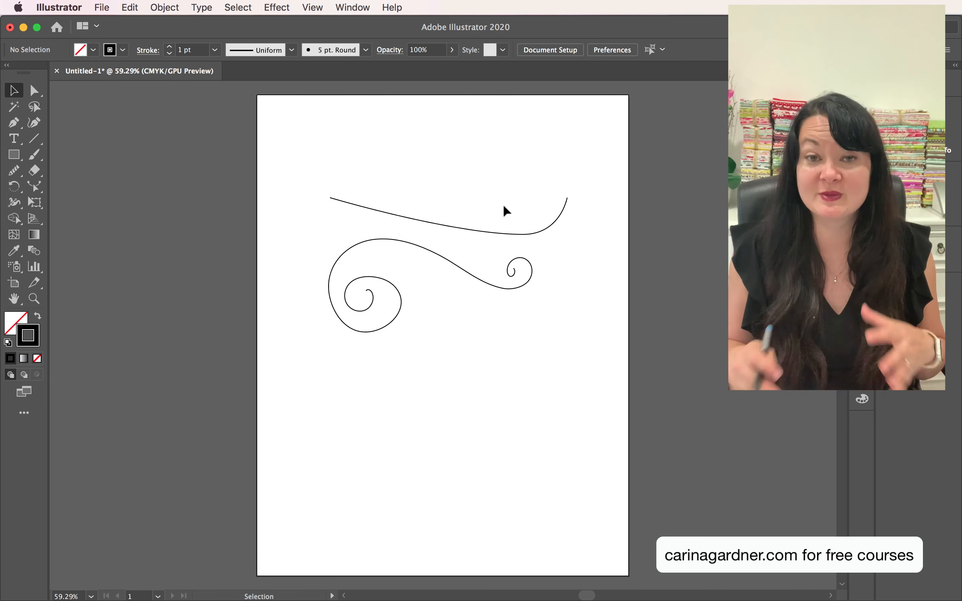